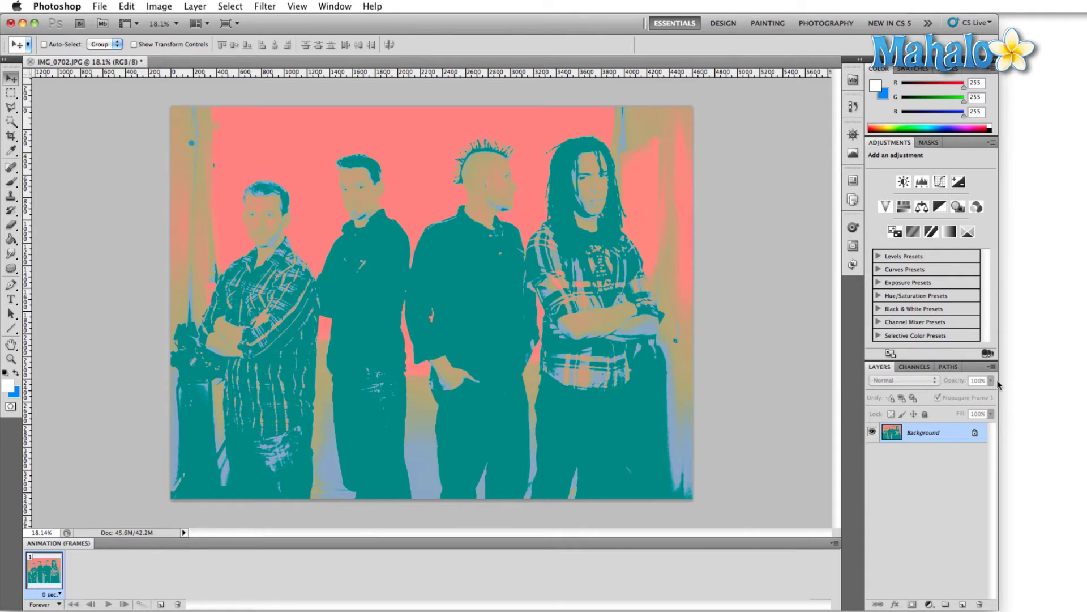
Show the Channels panel so the RGB, Red, Green and Blue channels are listed.
click(914, 367)
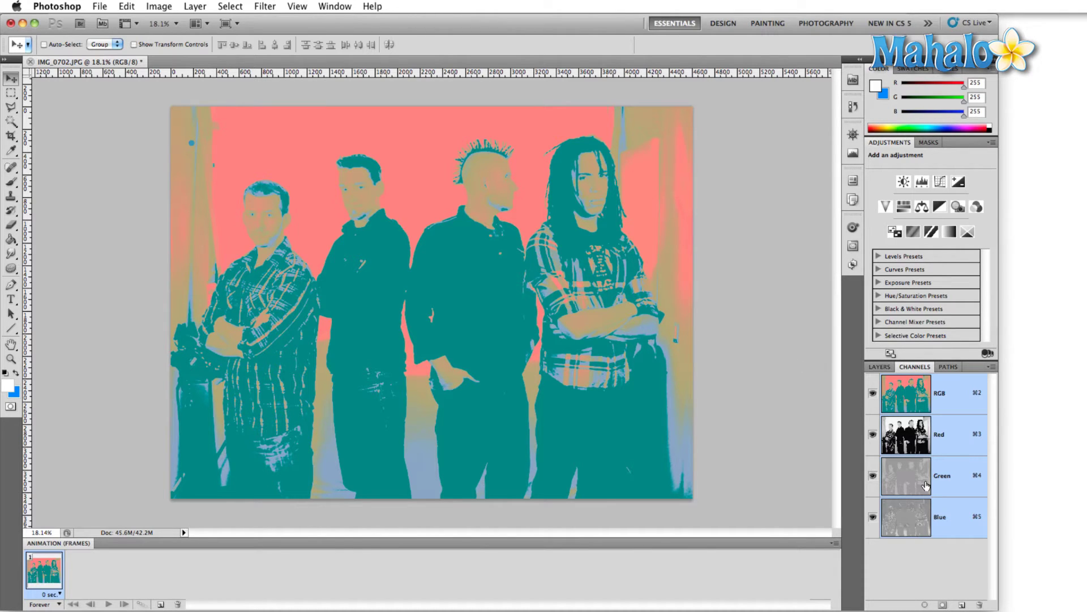
click(940, 436)
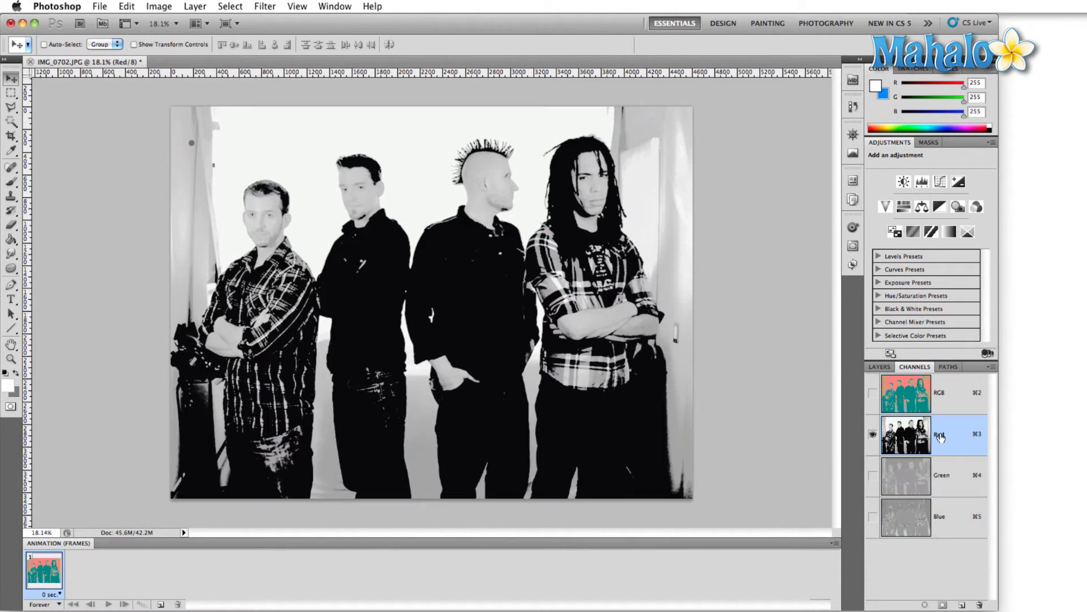
click(950, 477)
click(959, 526)
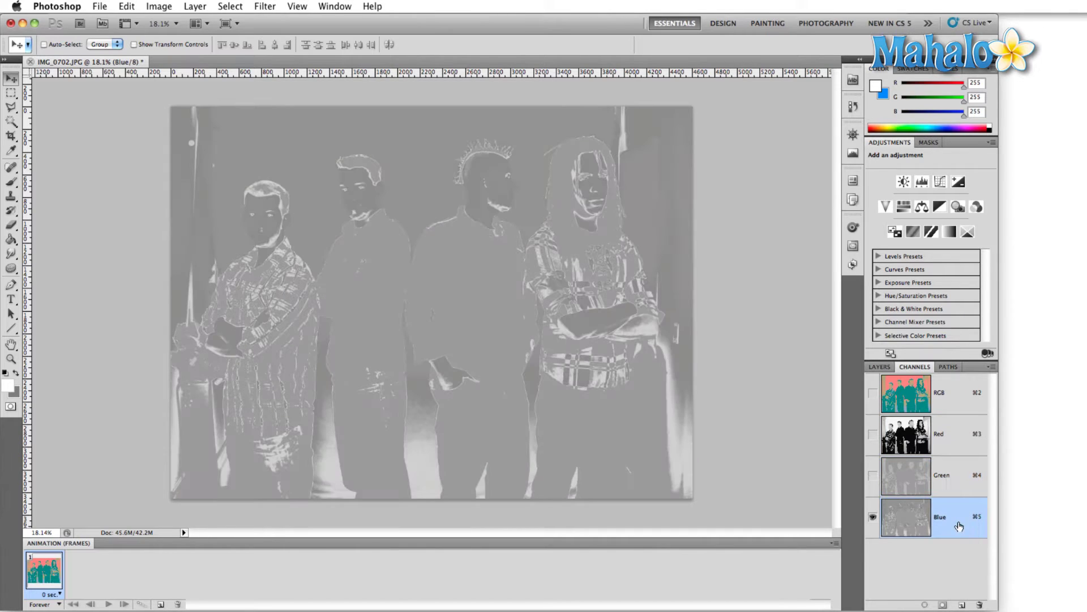
click(954, 447)
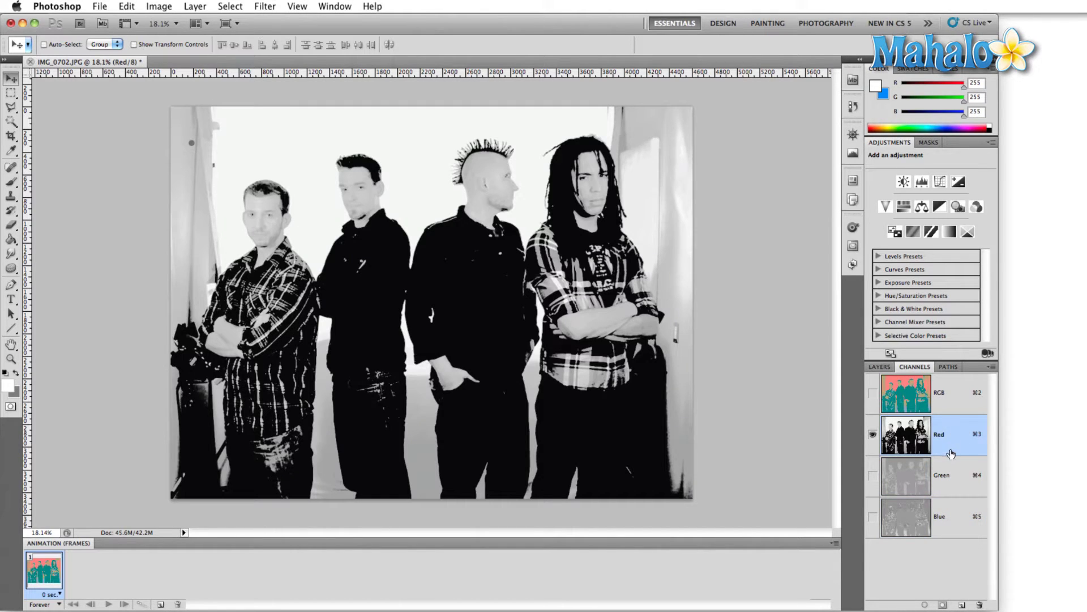
click(950, 513)
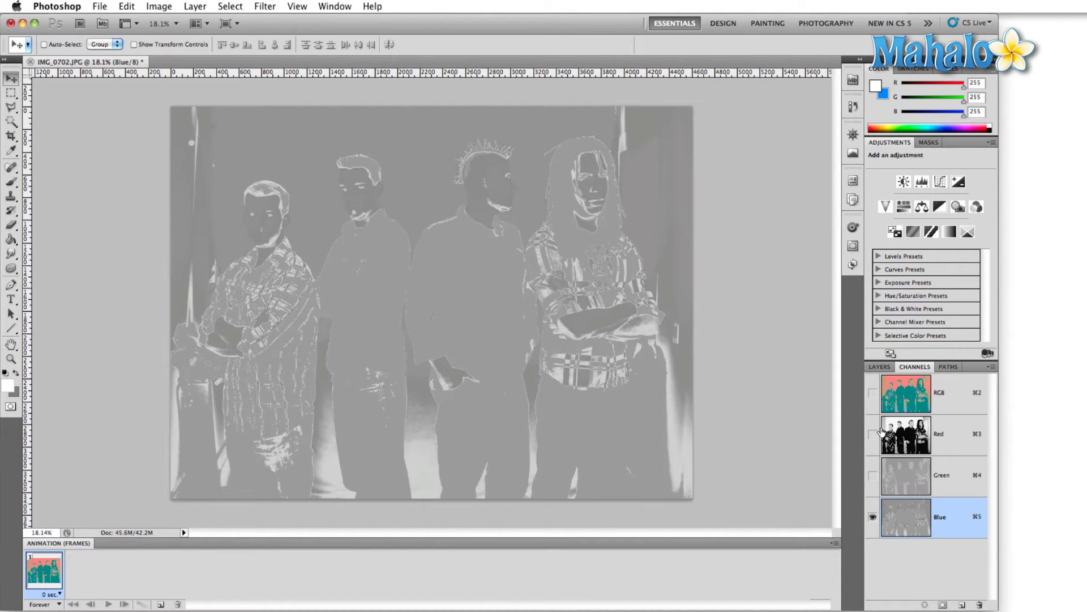
click(872, 393)
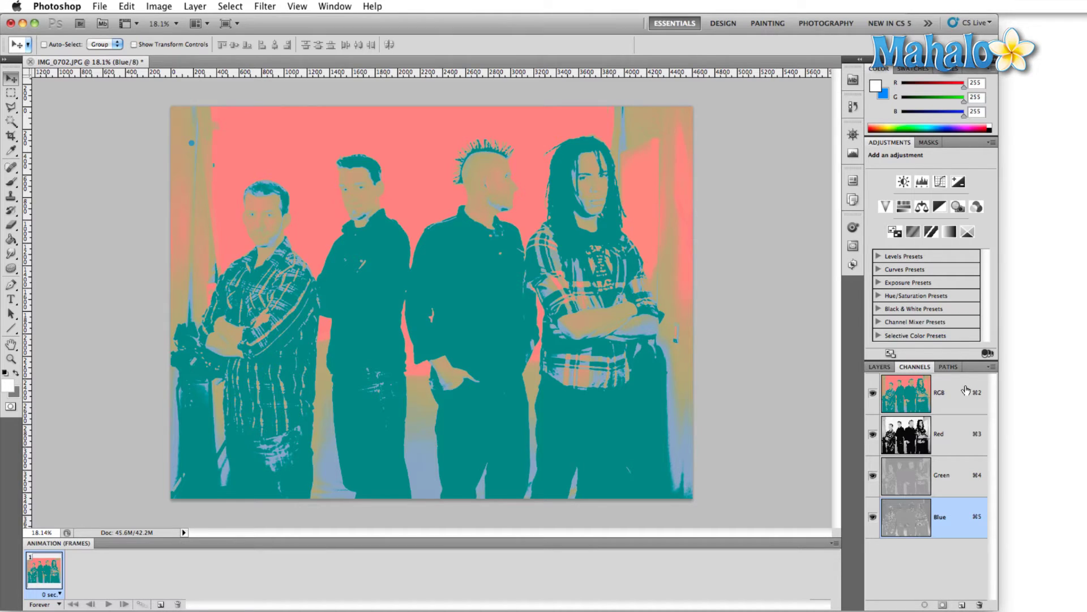
click(950, 443)
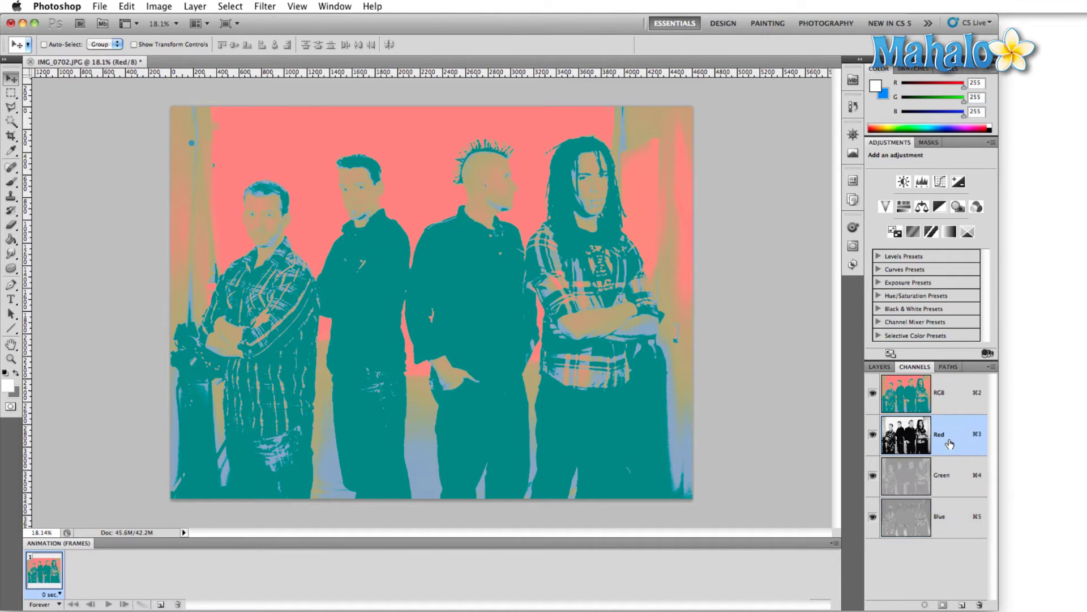
Isolate the Green channel and apply Levels with input black 84 and input white 167.
click(940, 475)
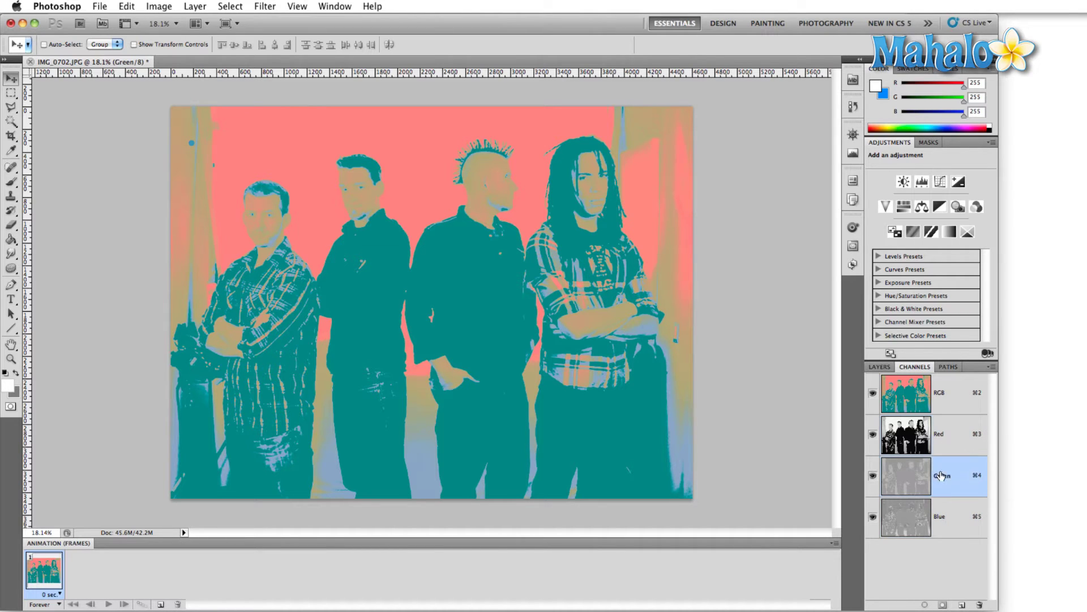
click(873, 516)
click(872, 434)
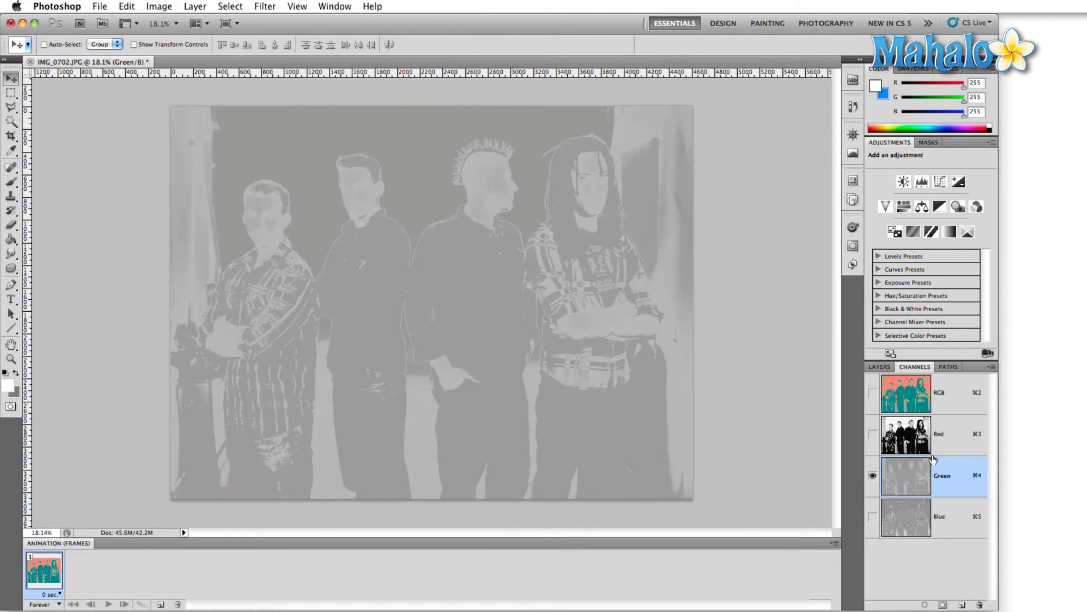
key(super+l)
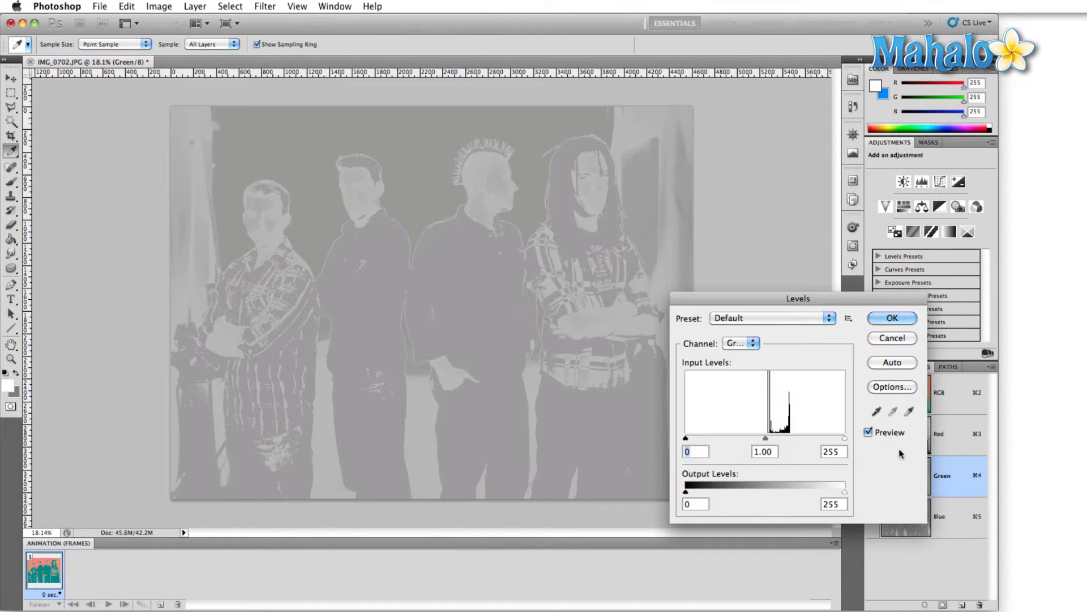
drag(833, 299, 835, 105)
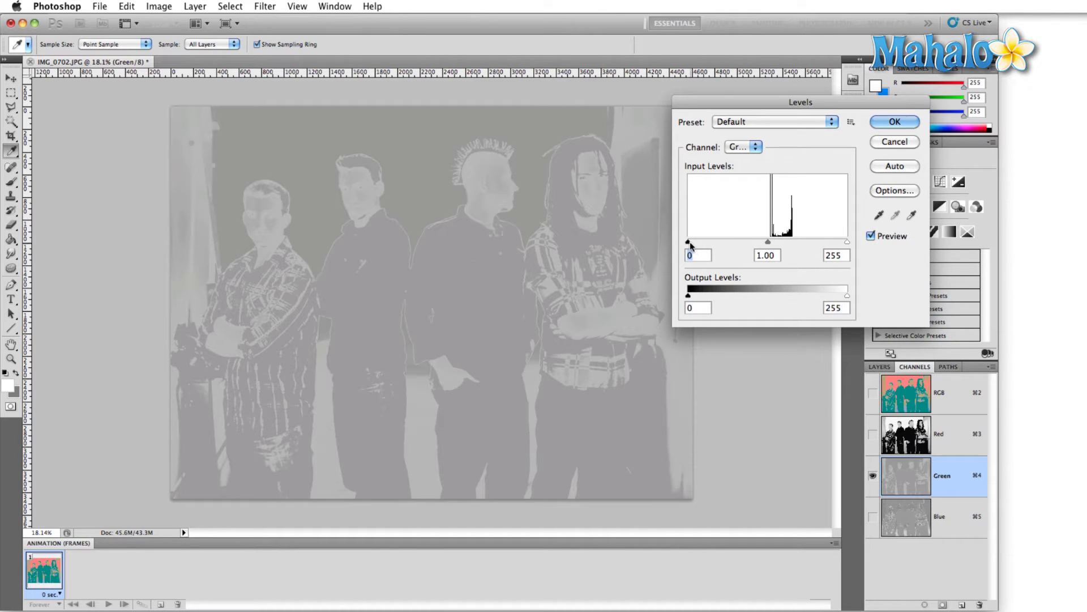
drag(690, 242, 727, 243)
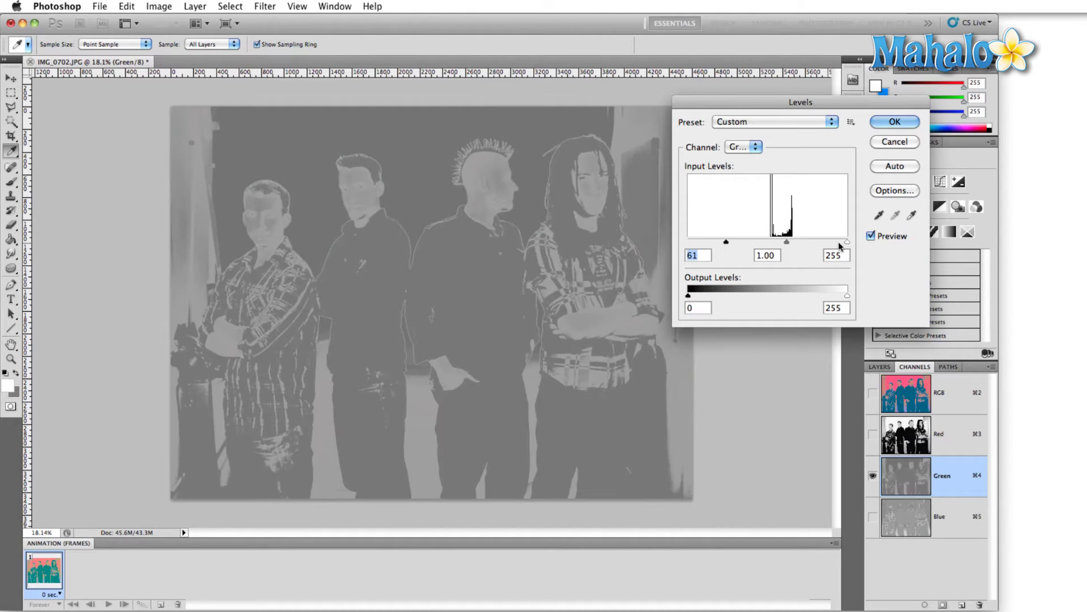
drag(848, 242, 742, 244)
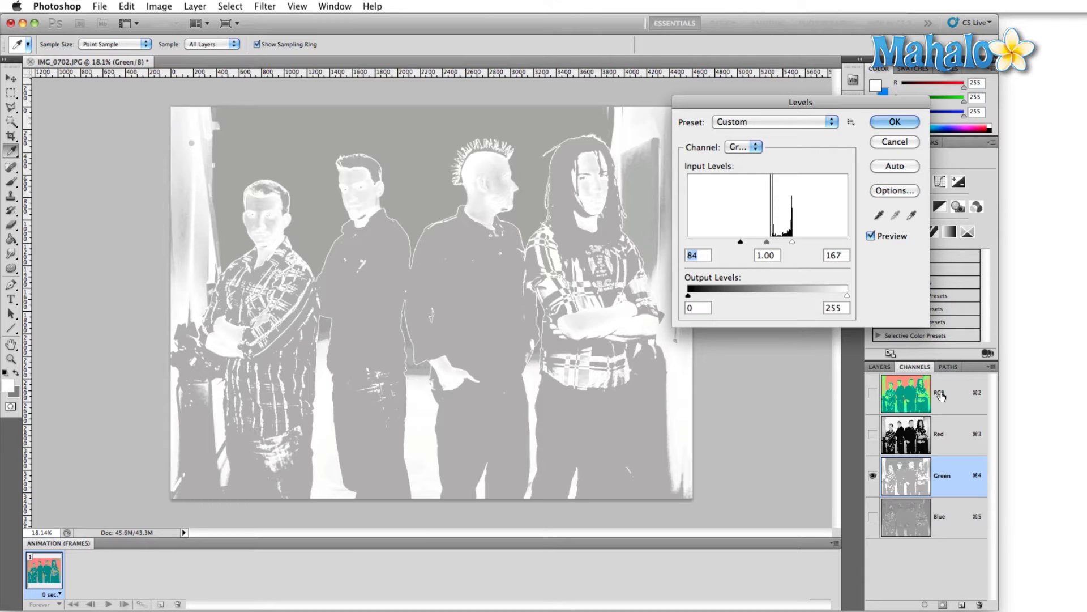
key(v)
click(894, 121)
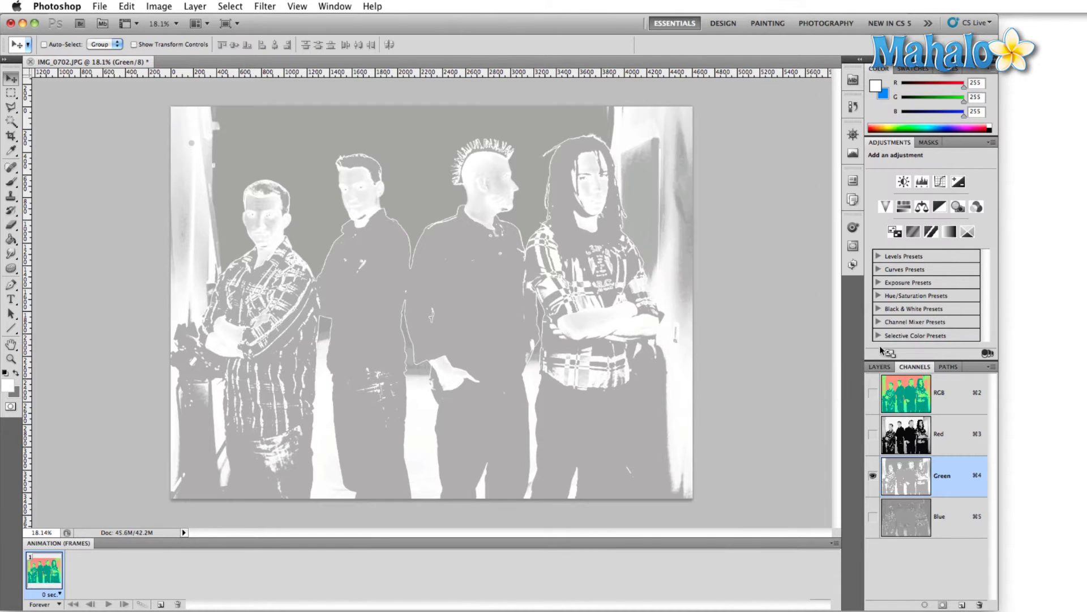
View the RGB composite with the Red channel hidden, then go back to the Layers panel.
click(901, 390)
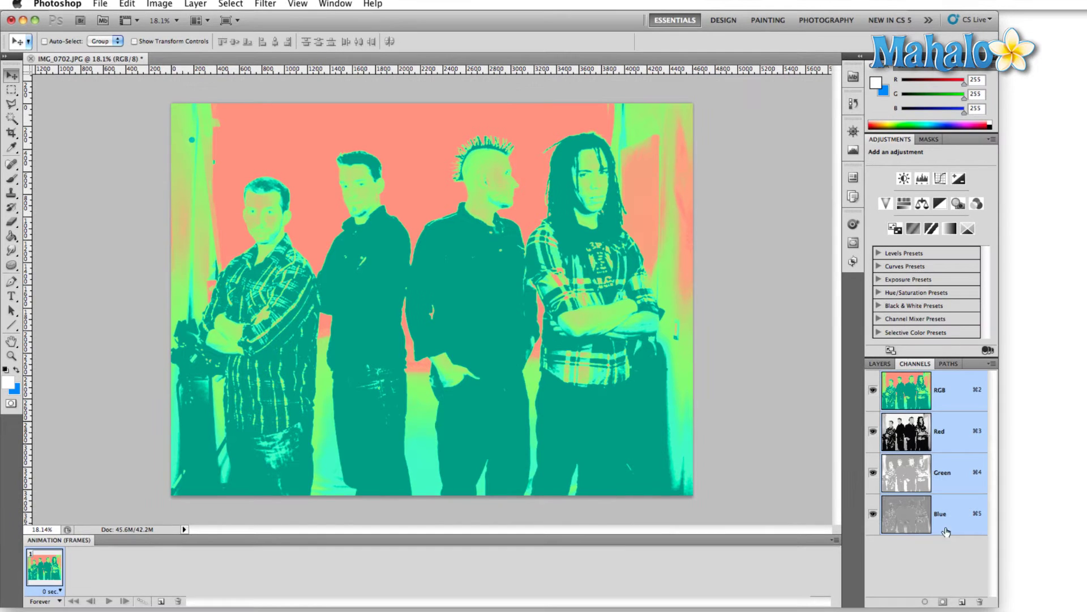
click(874, 435)
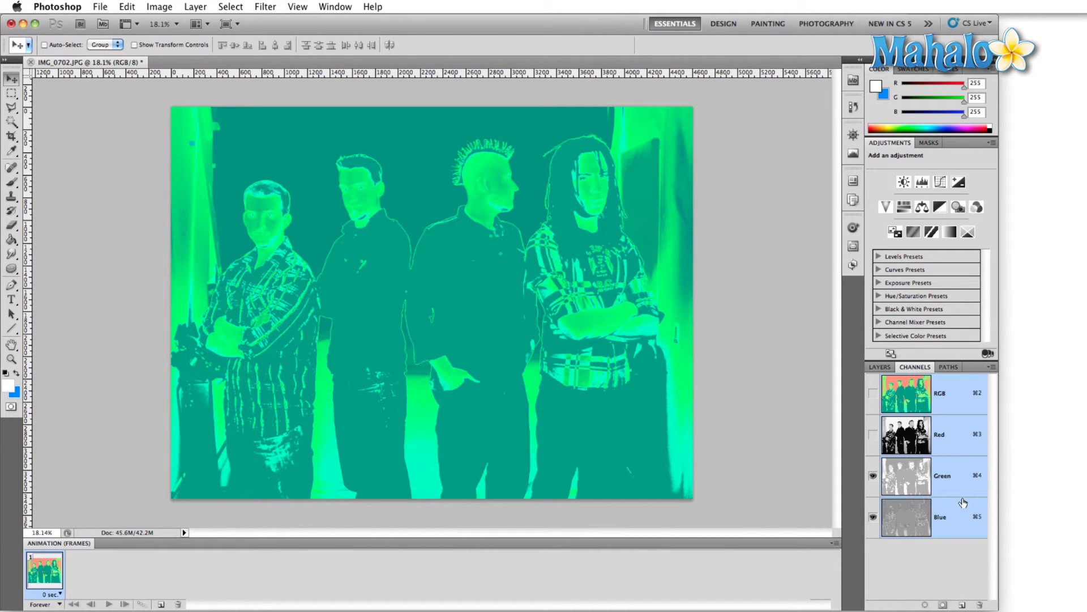
click(881, 367)
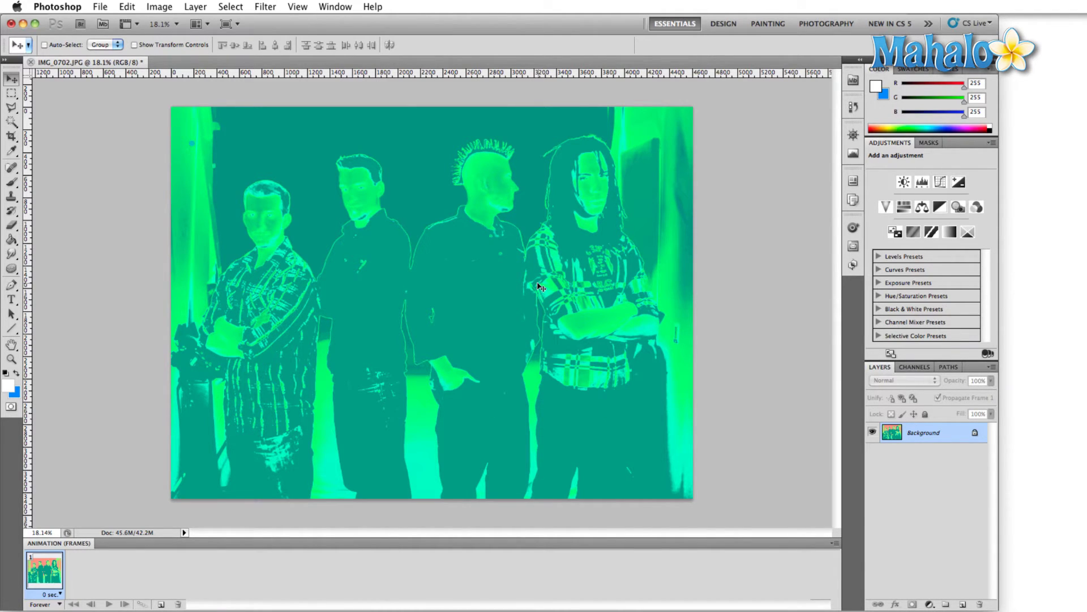
click(159, 6)
Apply a Curves adjustment with black input 53, white input 204 and a lifted midtone point.
mouse_move(168, 50)
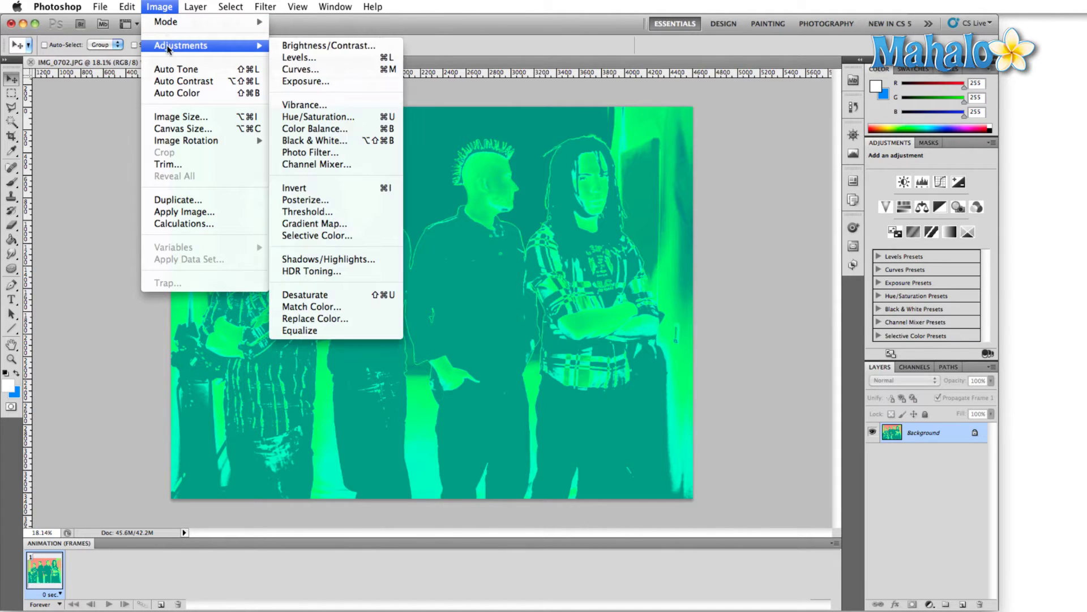
click(300, 69)
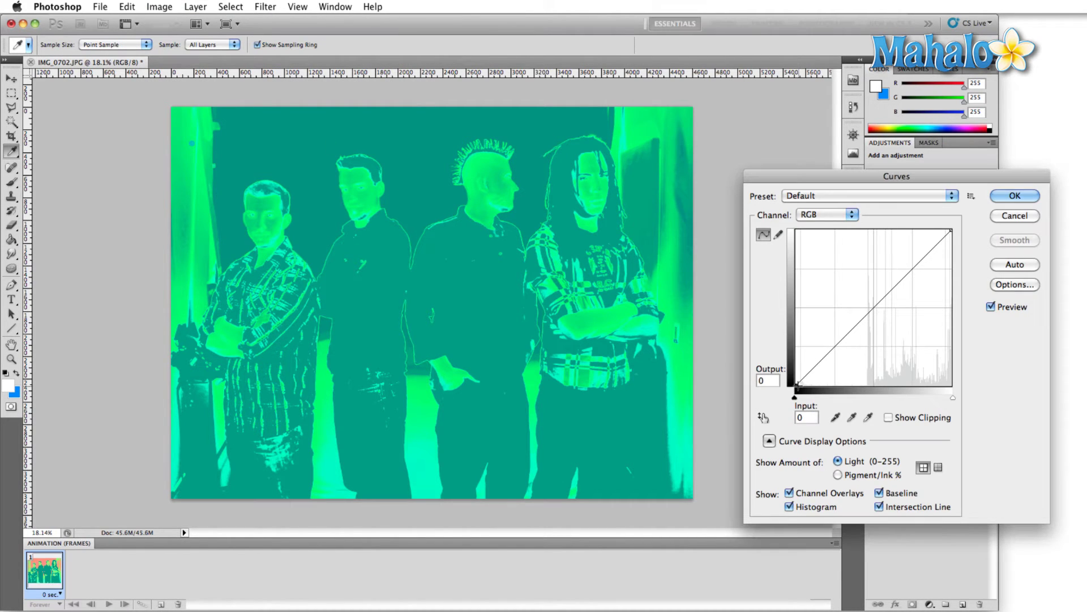
drag(794, 397, 832, 392)
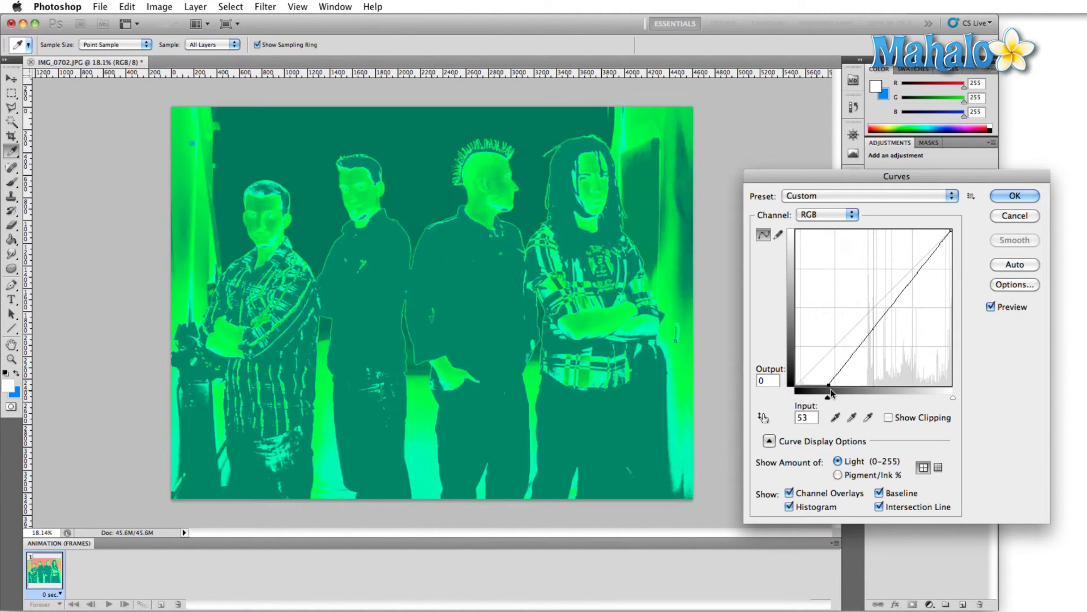
drag(951, 230, 922, 230)
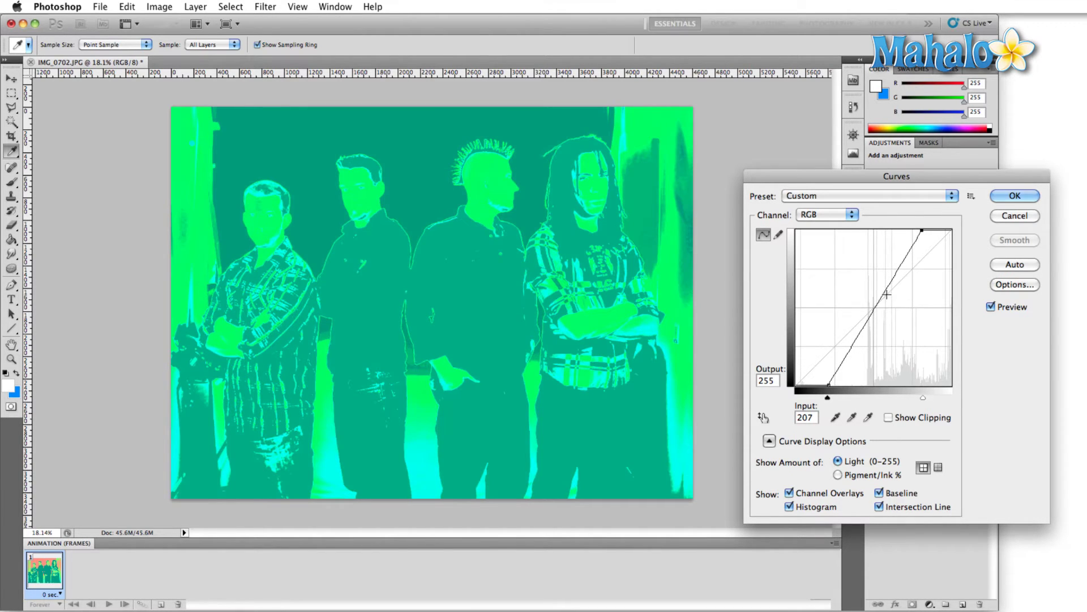
mouse_move(869, 315)
mouse_down()
mouse_move(859, 298)
mouse_move(874, 280)
mouse_move(880, 317)
mouse_up()
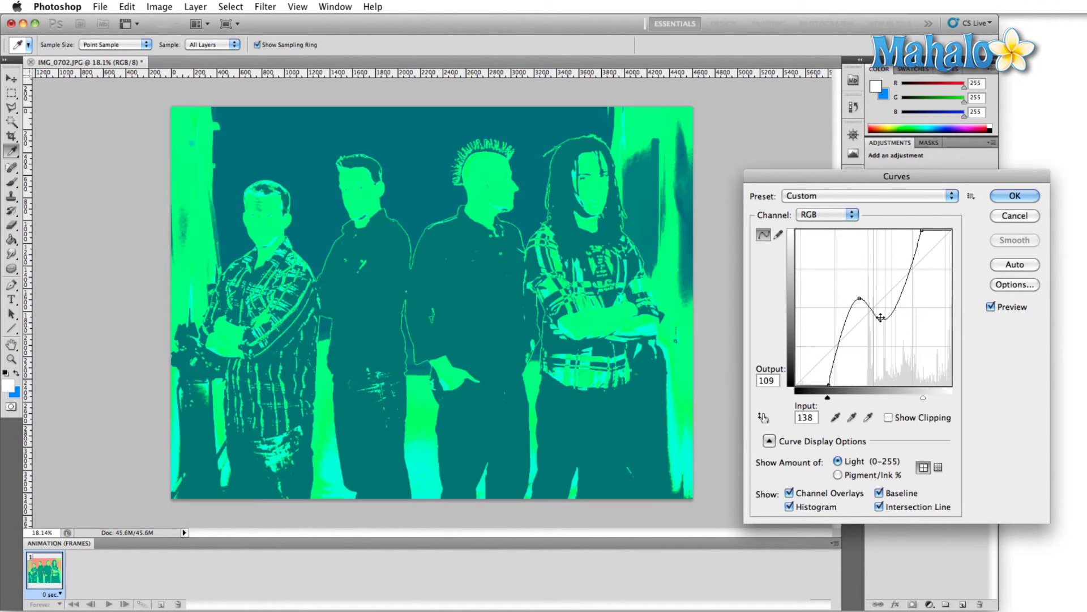
click(1007, 198)
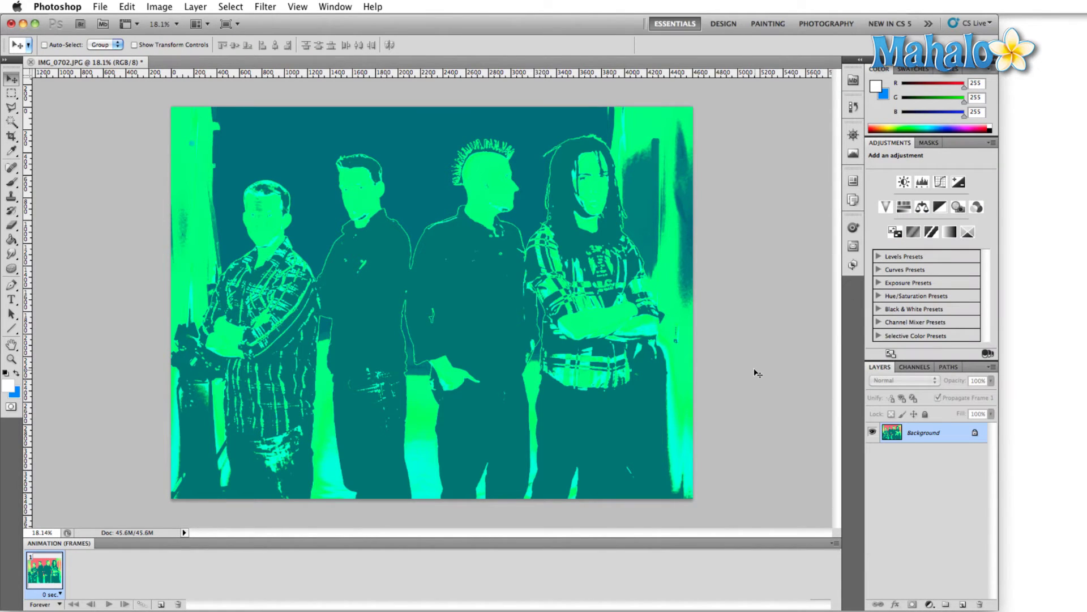
key(super+a)
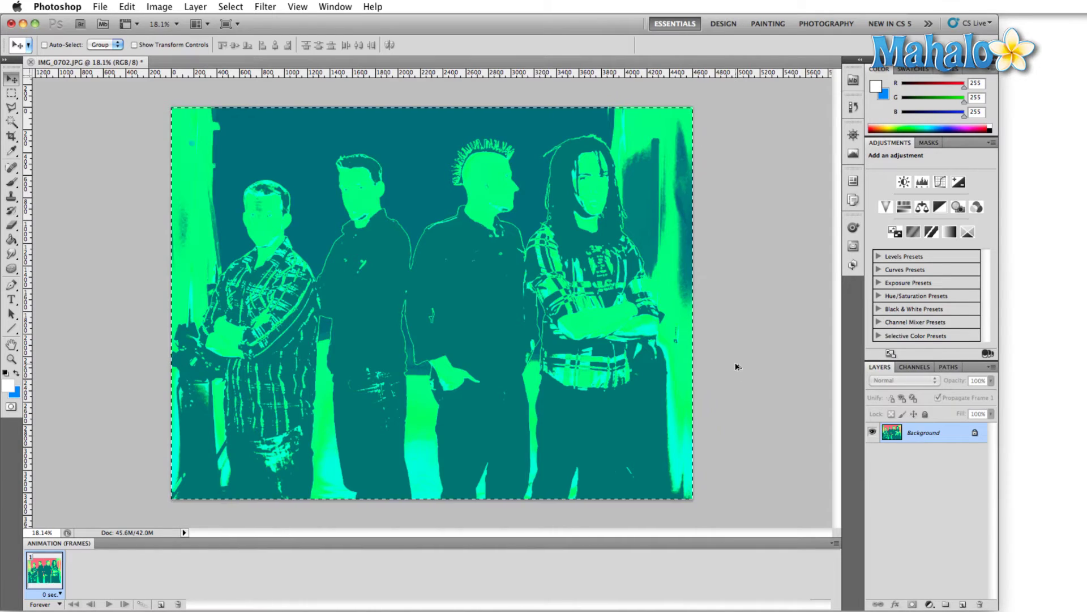
Create a new Alpha 1 channel and paste the copied photo into it.
click(914, 366)
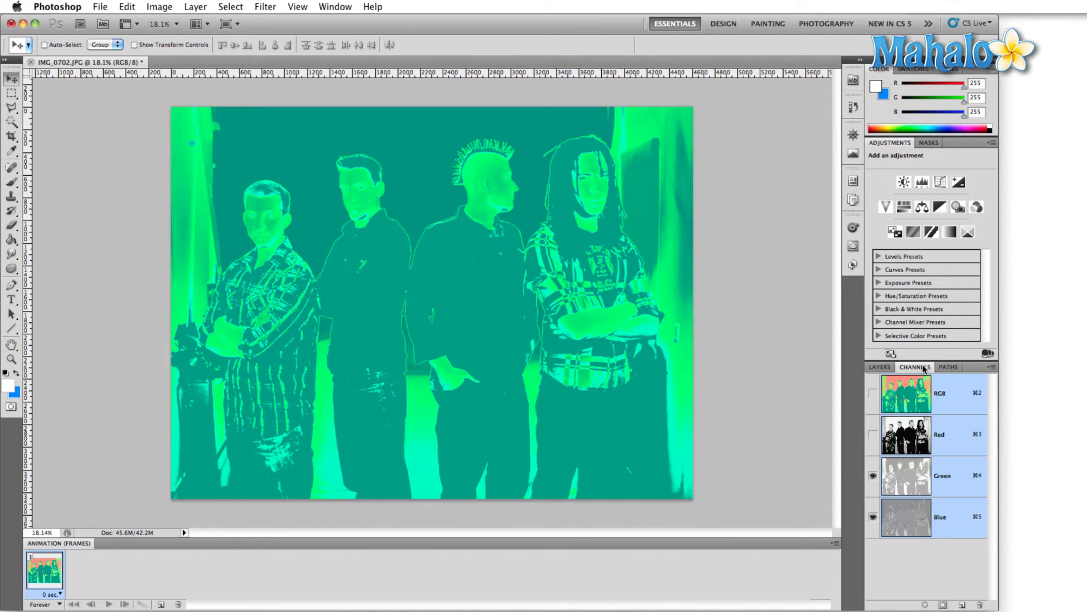
click(962, 605)
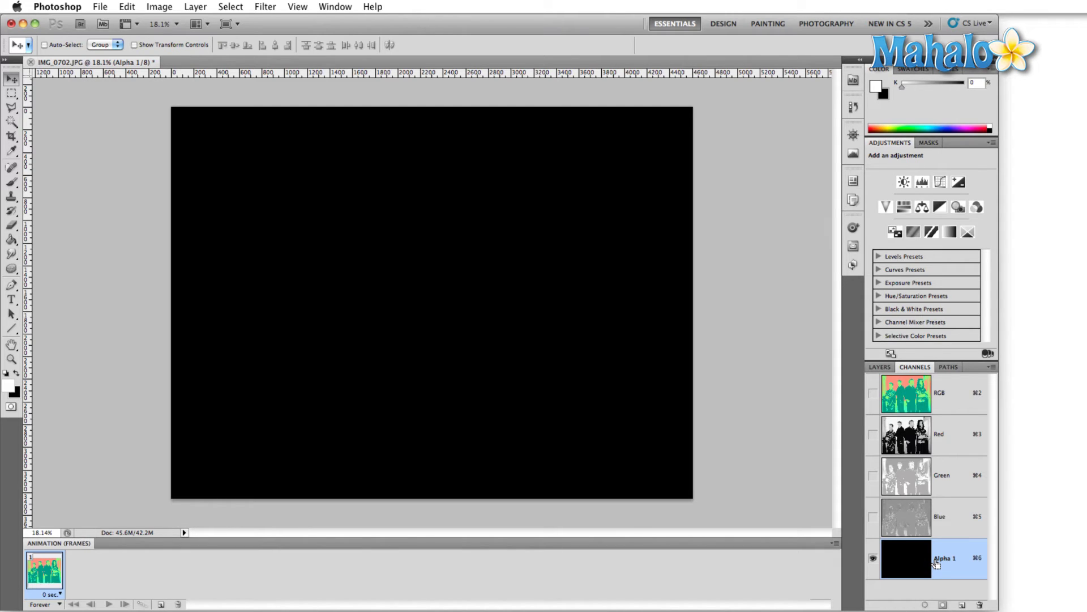
key(super+v)
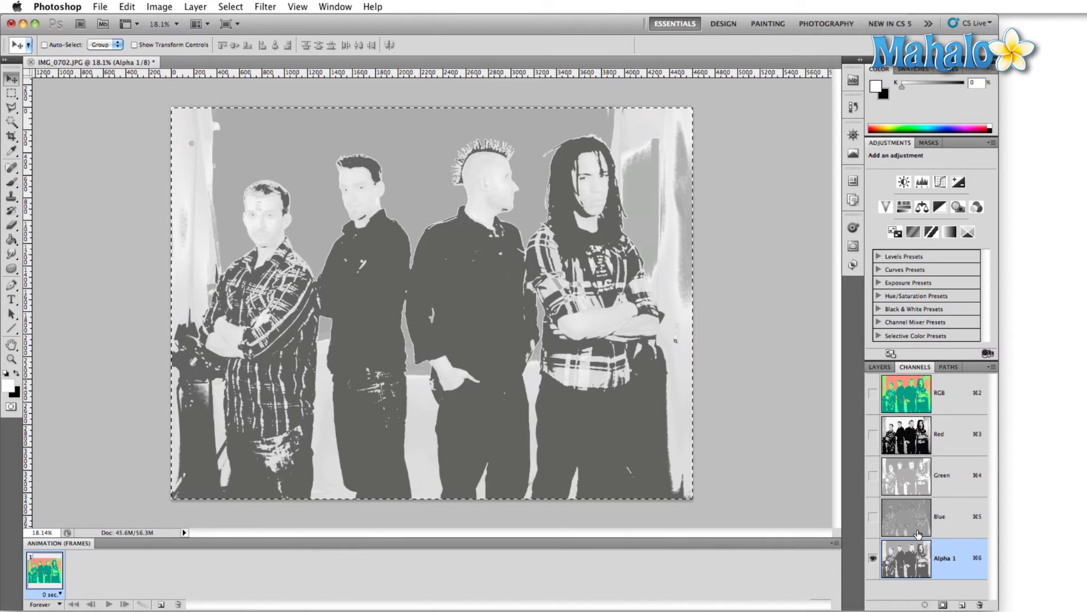
right_click(963, 557)
Make Alpha 1 a spot colour channel with pure blue colour RGB 0, 0, 255.
double_click(956, 552)
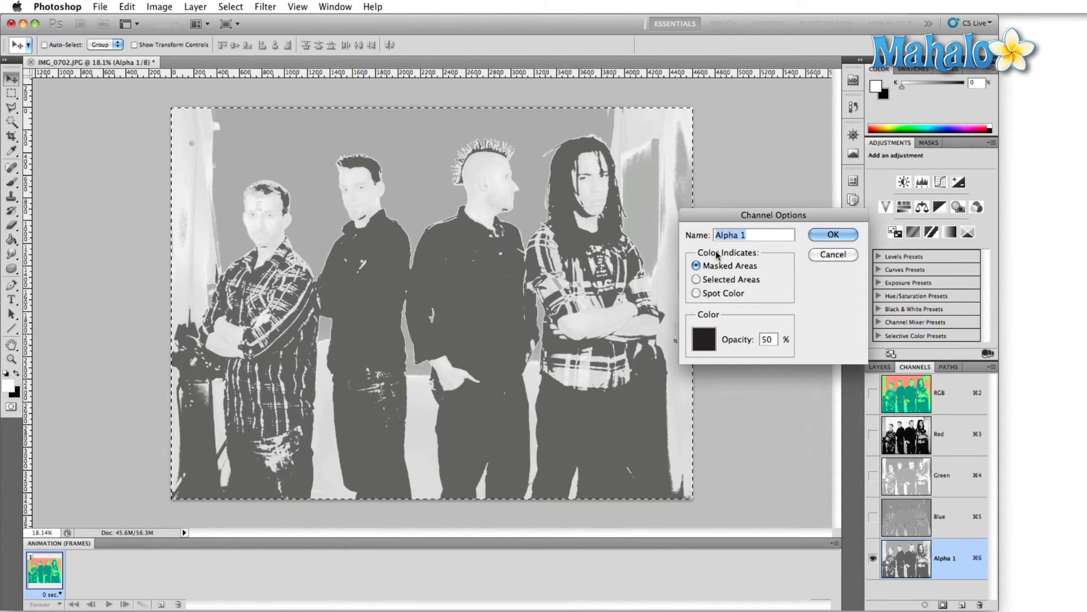
click(696, 293)
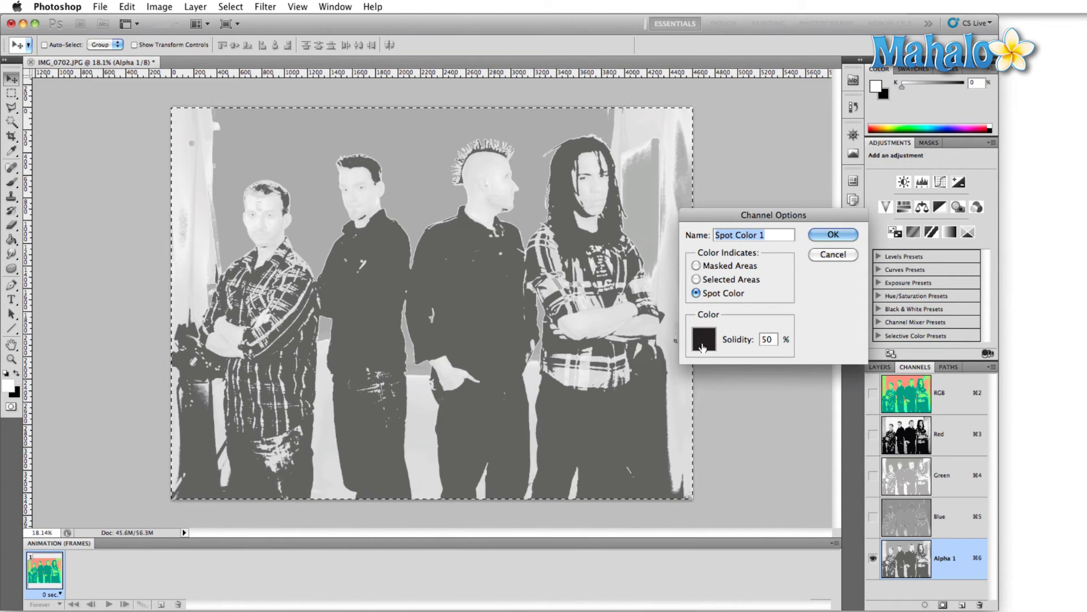
click(703, 344)
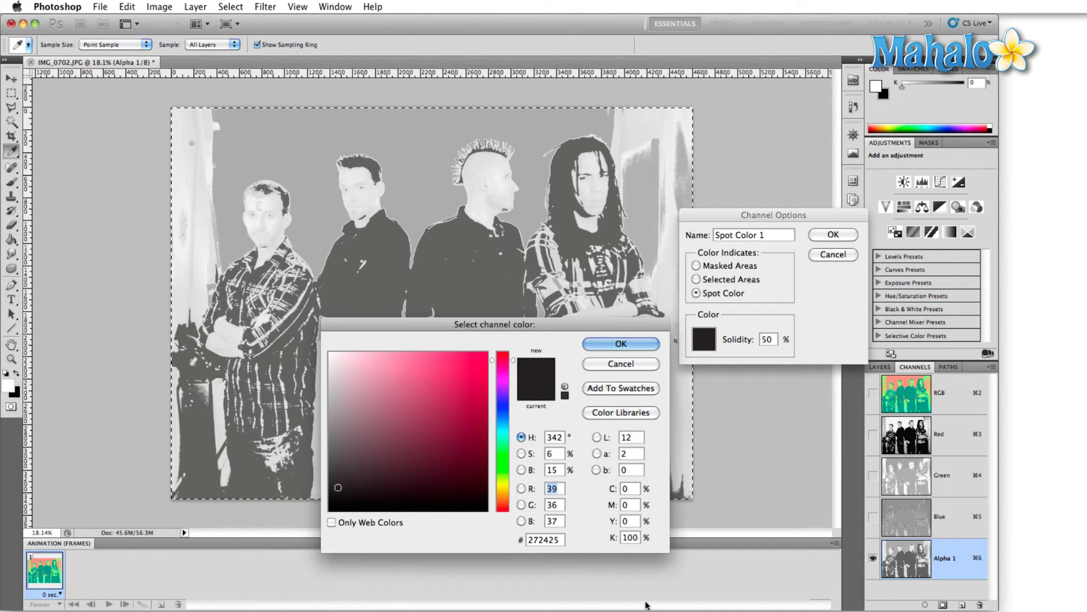
key(Tab)
text(0)
key(shift+Tab)
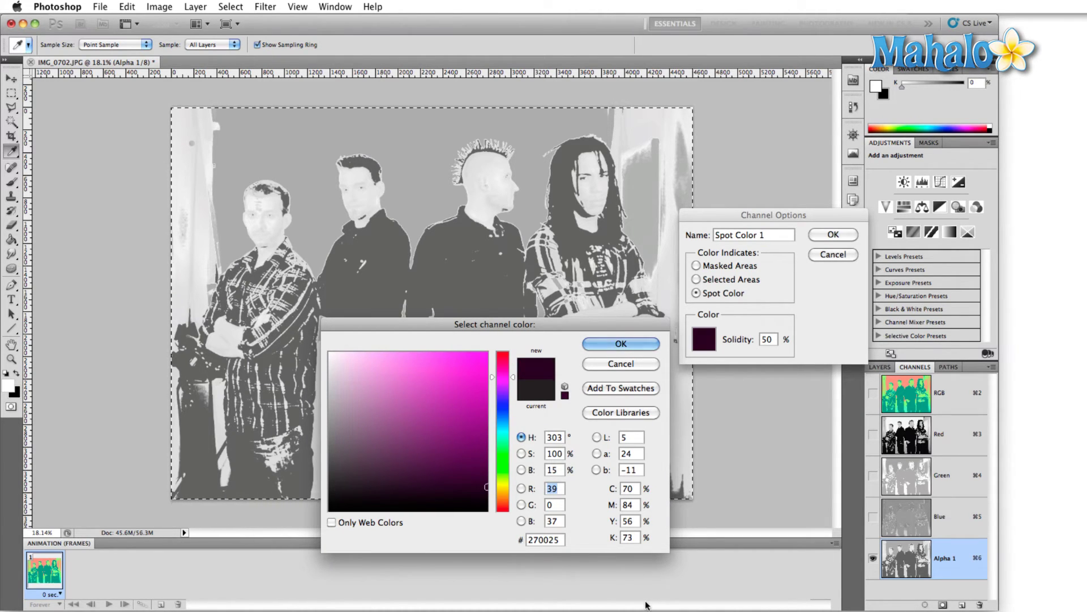
text(0)
key(Tab)
key(Tab)
text(255)
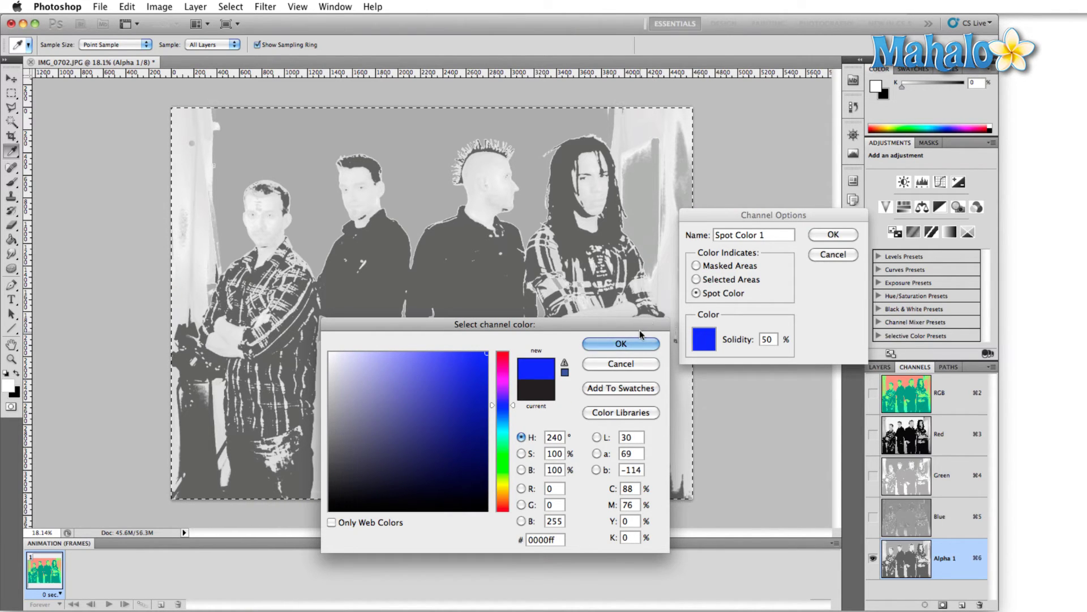
click(620, 344)
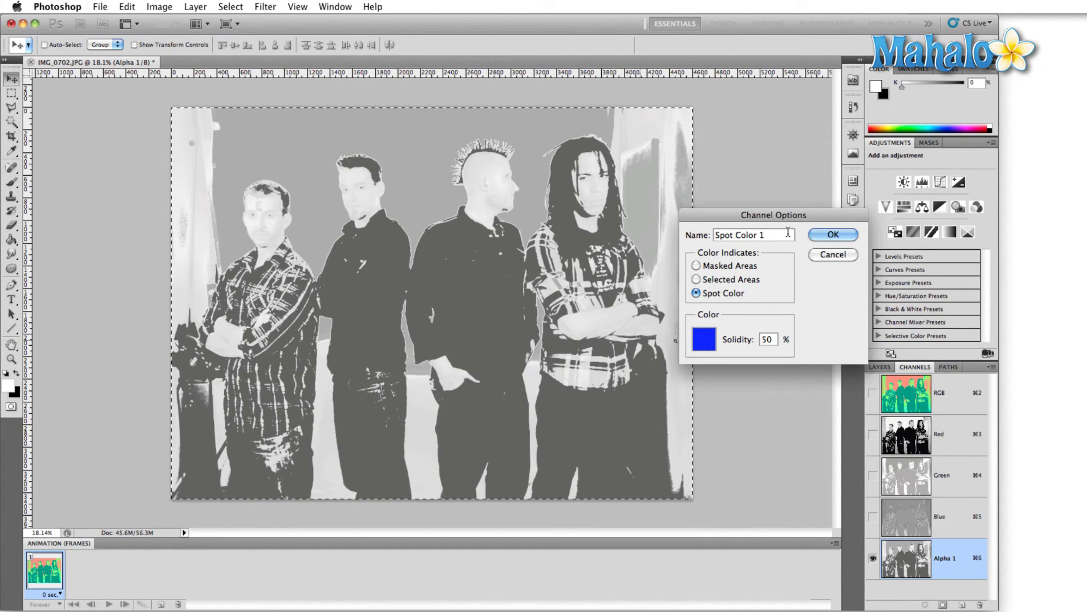
Rename the spot channel to 'Blue' and apply the channel options.
drag(787, 235, 713, 234)
text(Blue)
click(821, 235)
Delete the original Blue channel and convert the image to RGB Color mode.
drag(950, 520, 983, 605)
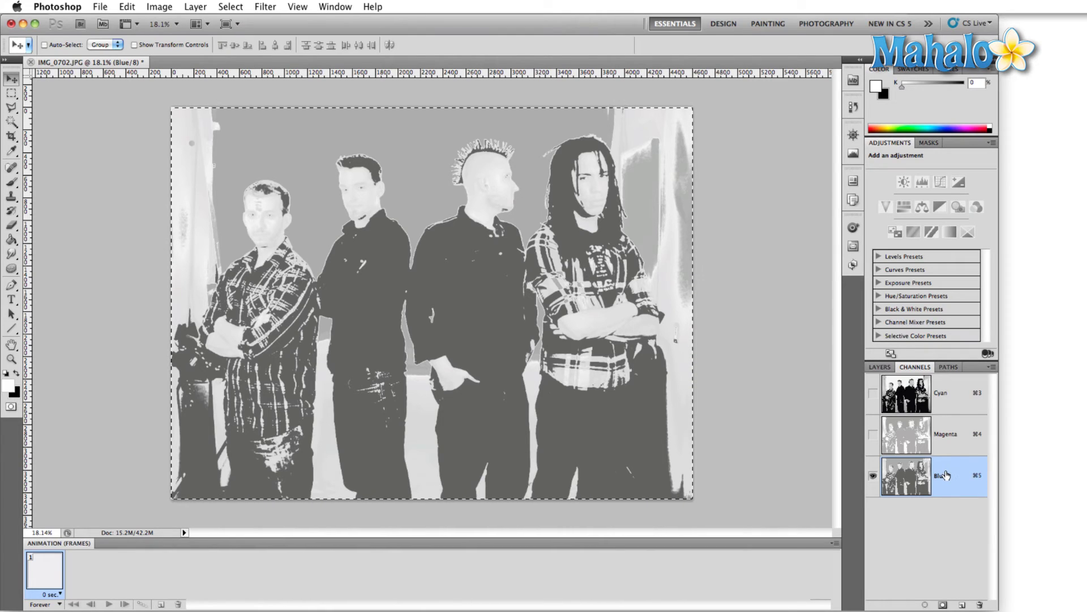
click(161, 6)
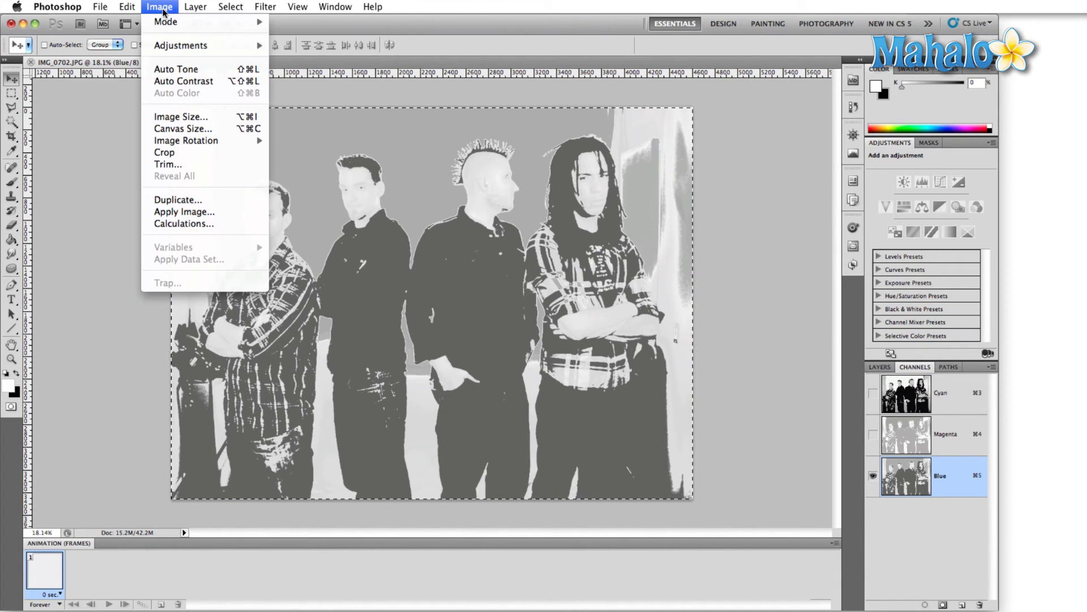
mouse_move(166, 22)
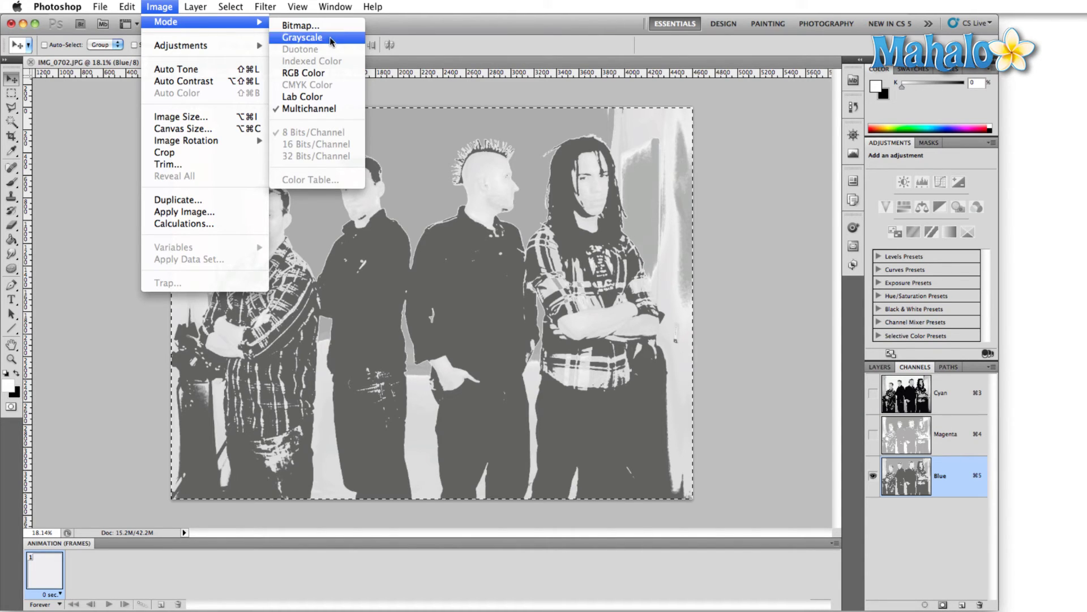
click(327, 72)
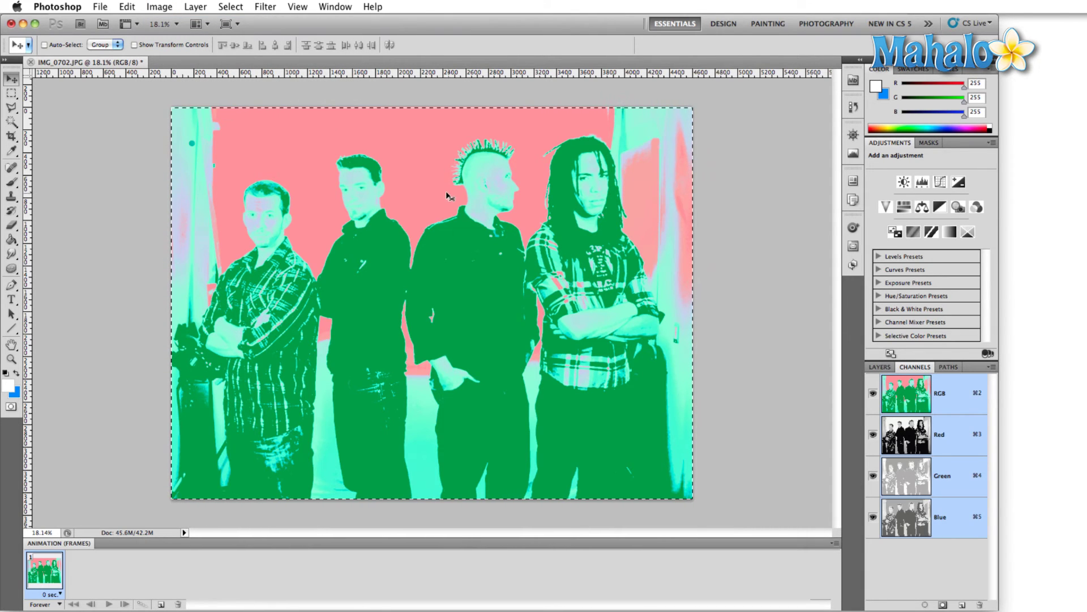